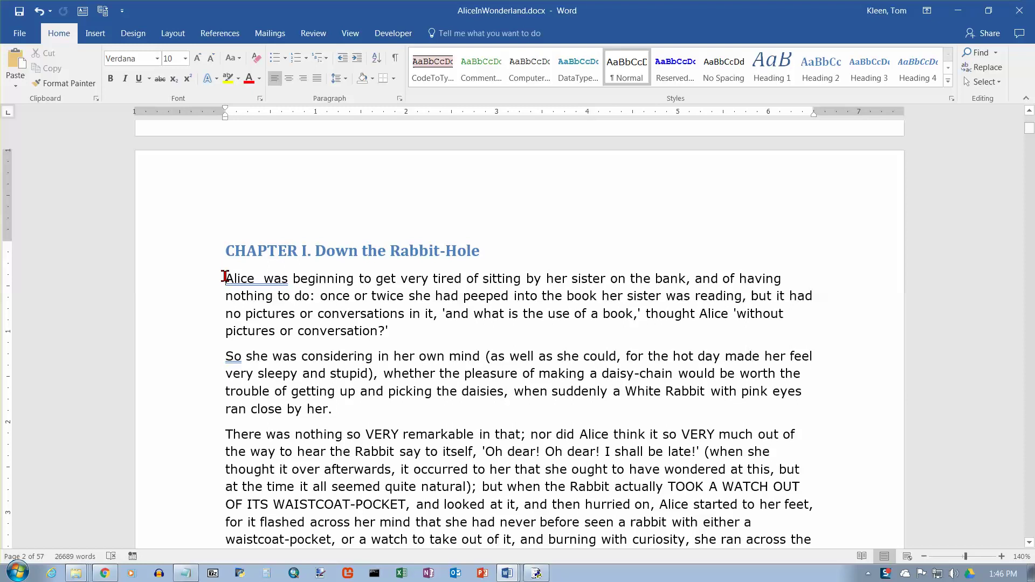
# - Select the second Chapter I paragraph, from 'So she was considering' to 'ran close by her.'
pyautogui.moveTo(225, 276); pyautogui.dragTo(347, 313)
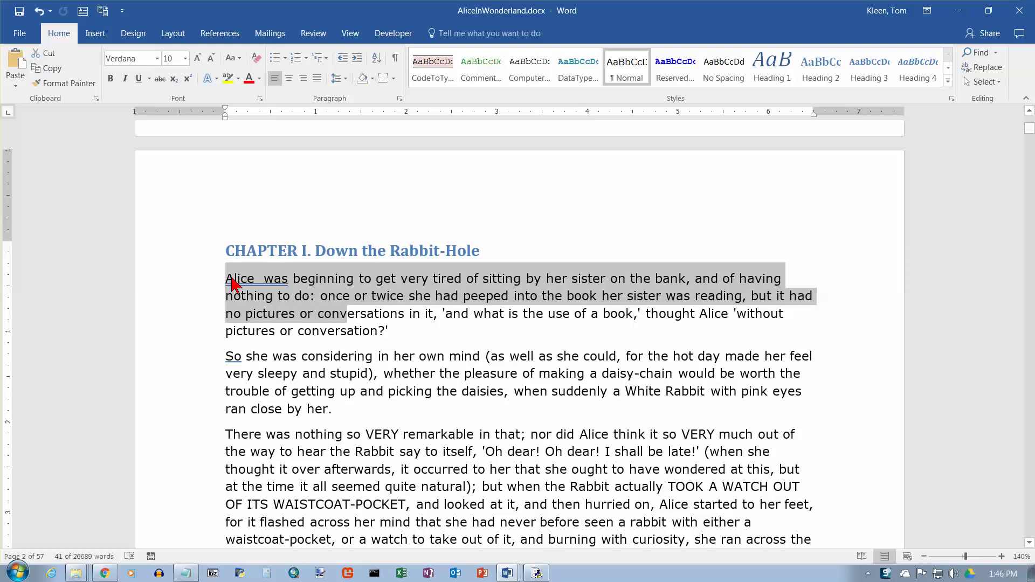
pyautogui.moveTo(233, 285); pyautogui.dragTo(404, 328)
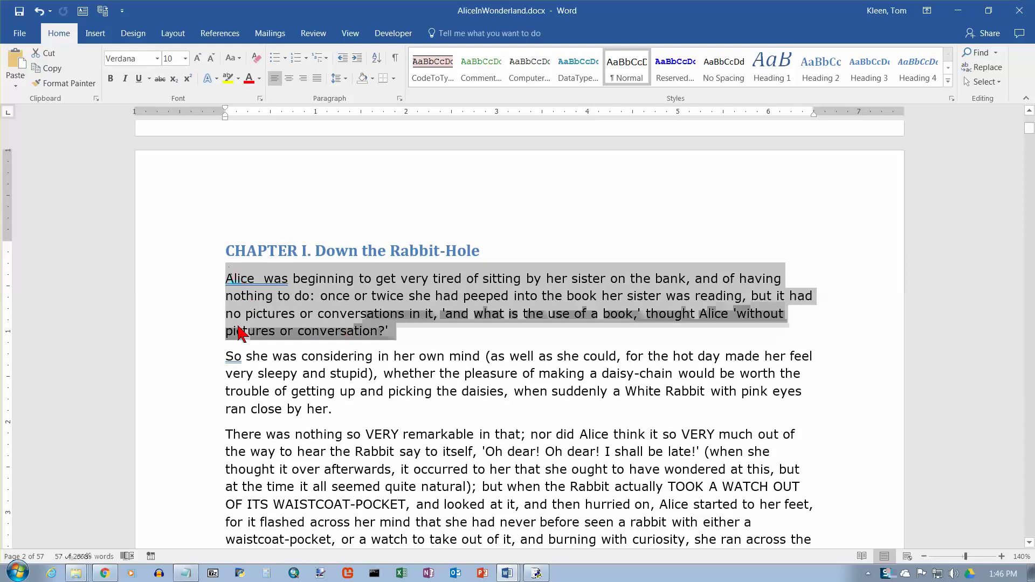
pyautogui.moveTo(225, 356); pyautogui.dragTo(360, 410)
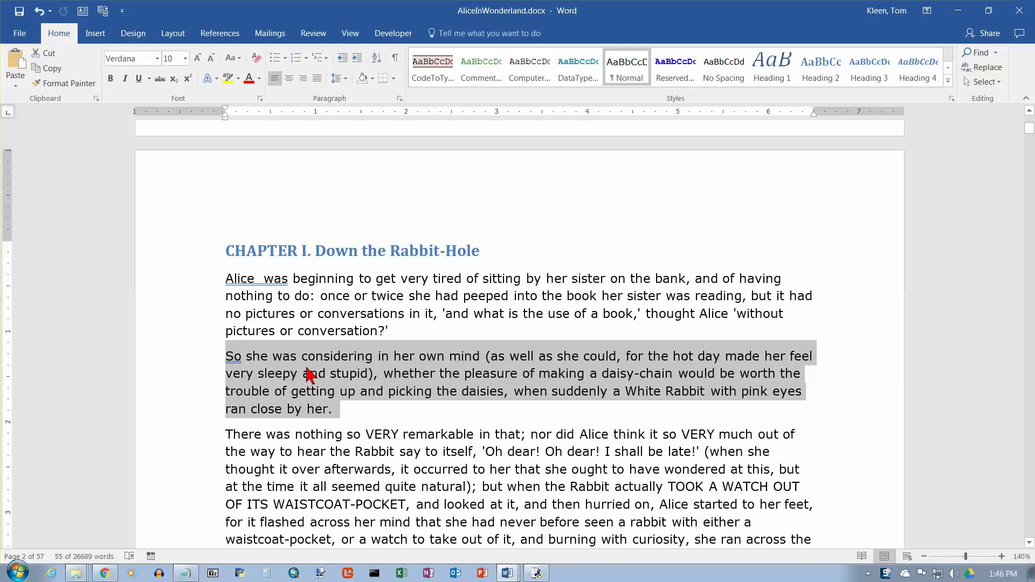
pyautogui.click(235, 355)
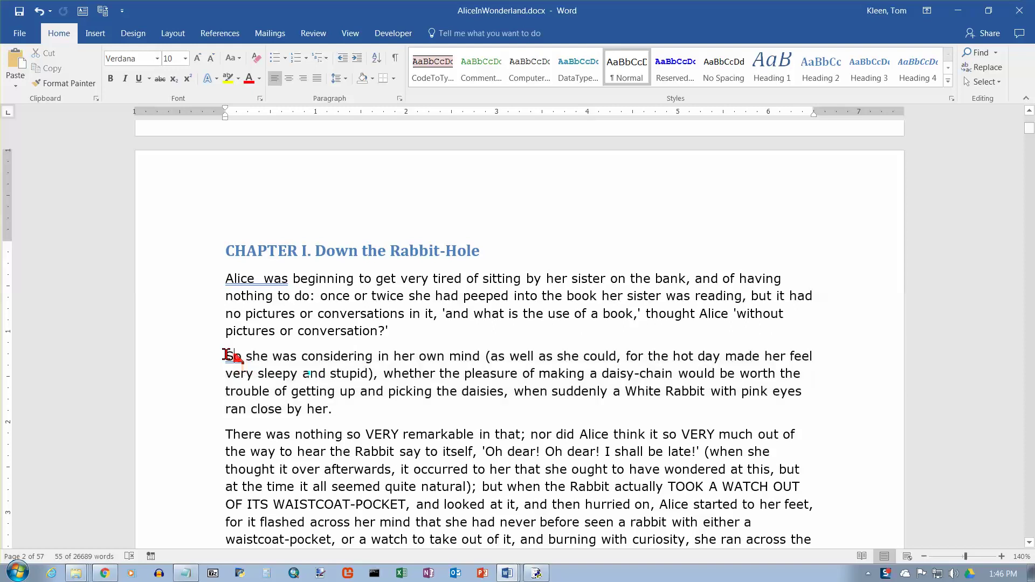
pyautogui.moveTo(226, 356); pyautogui.dragTo(350, 409)
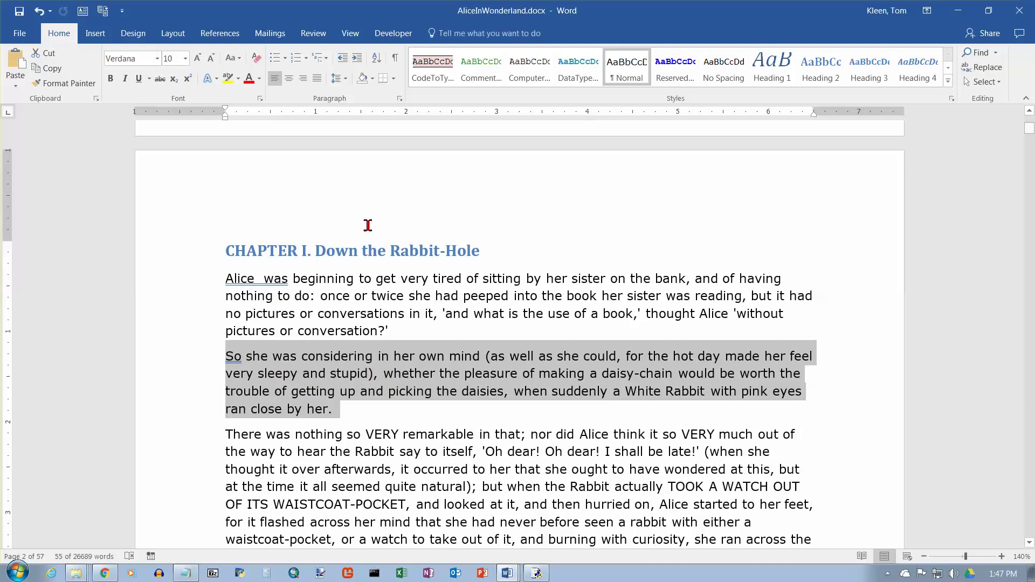
pyautogui.scroll(-1, 306, 286)
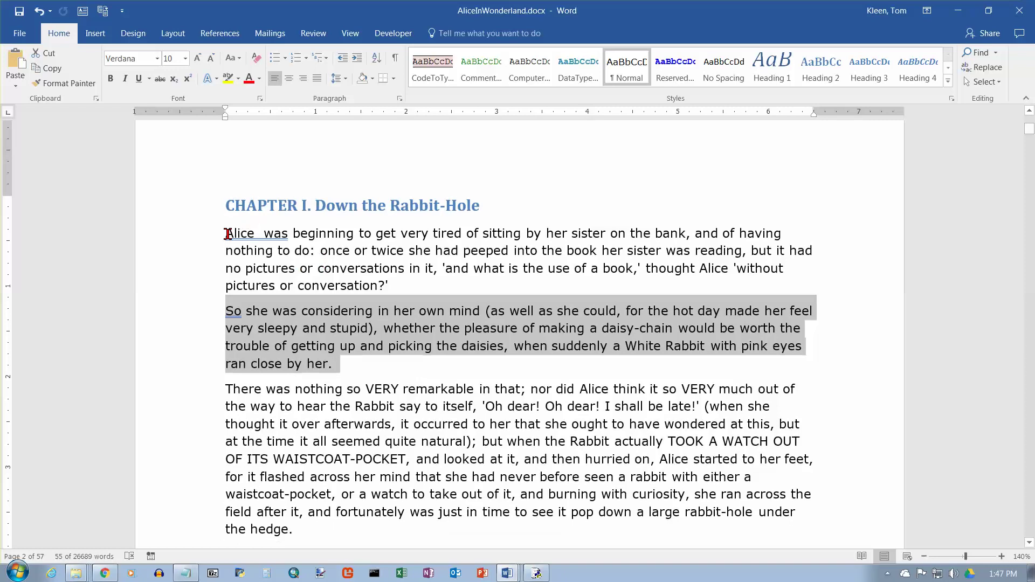
# - Set Spacing Before to 18 pt for the first three Chapter I paragraphs in the Paragraph dialog
pyautogui.moveTo(227, 234); pyautogui.dragTo(359, 529)
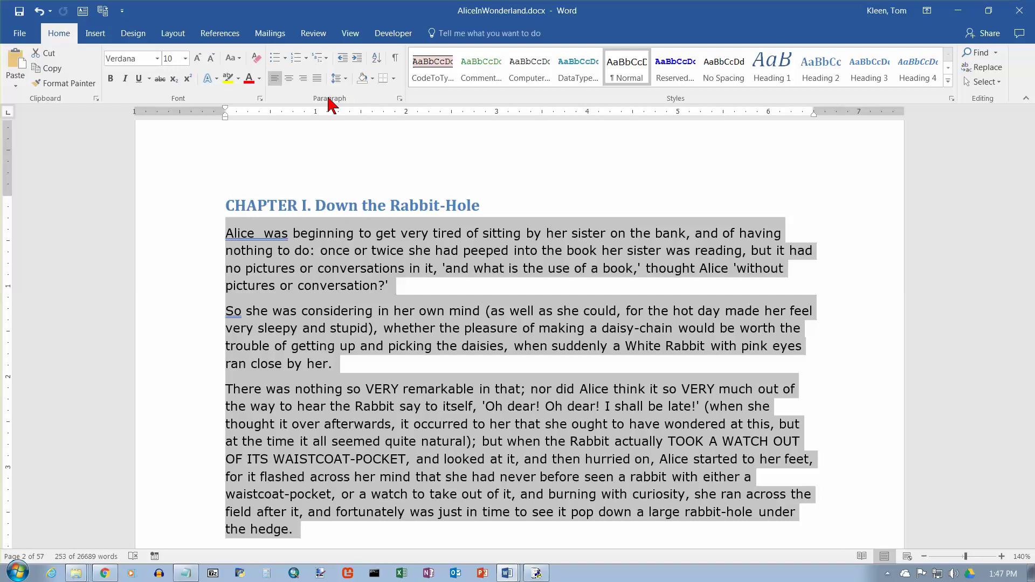
pyautogui.click(400, 99)
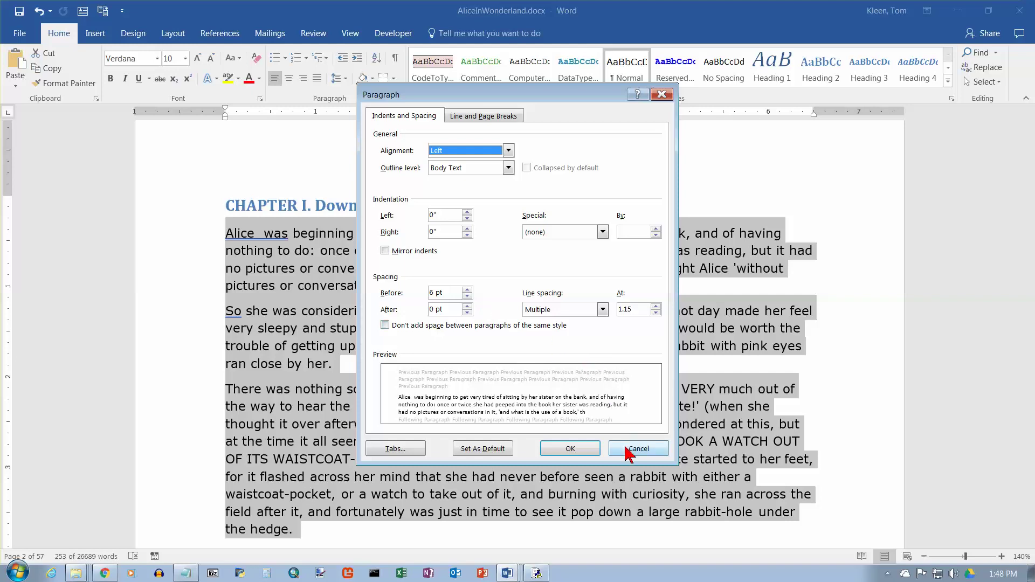
pyautogui.click(467, 290)
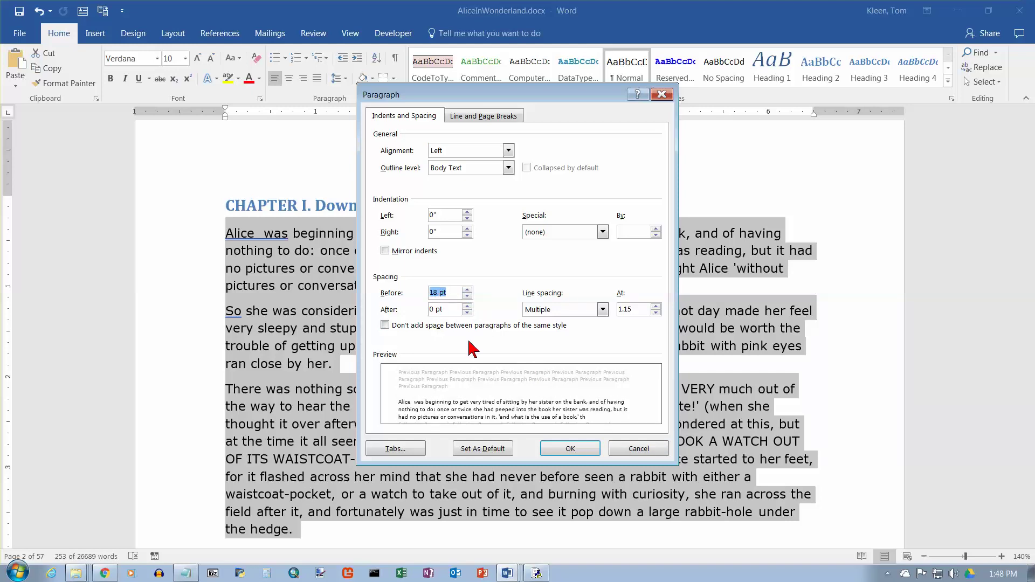
pyautogui.click(570, 449)
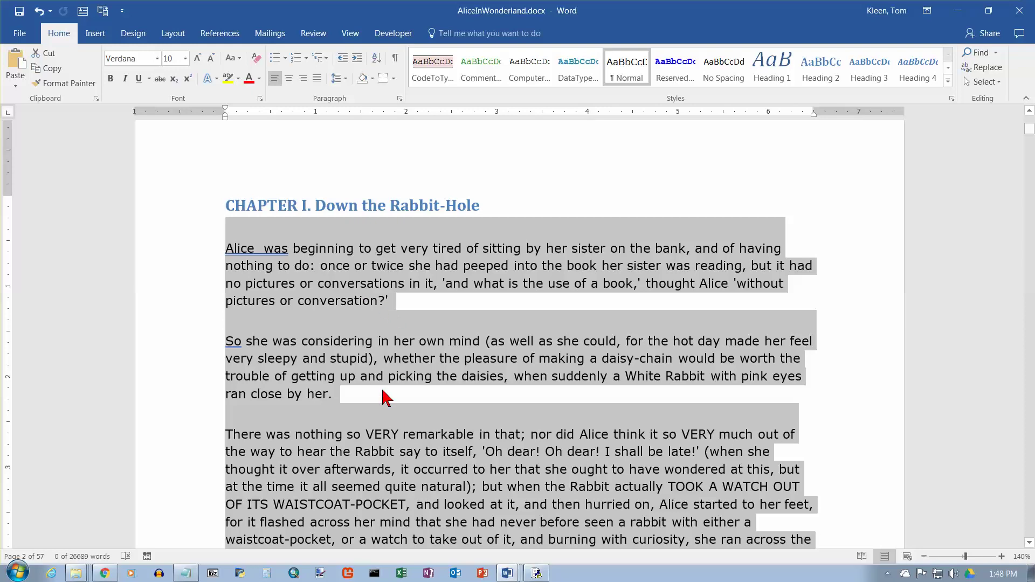
# - Reopen the Paragraph dialog for the three opening Chapter I paragraphs
pyautogui.scroll(-3, 403, 400)
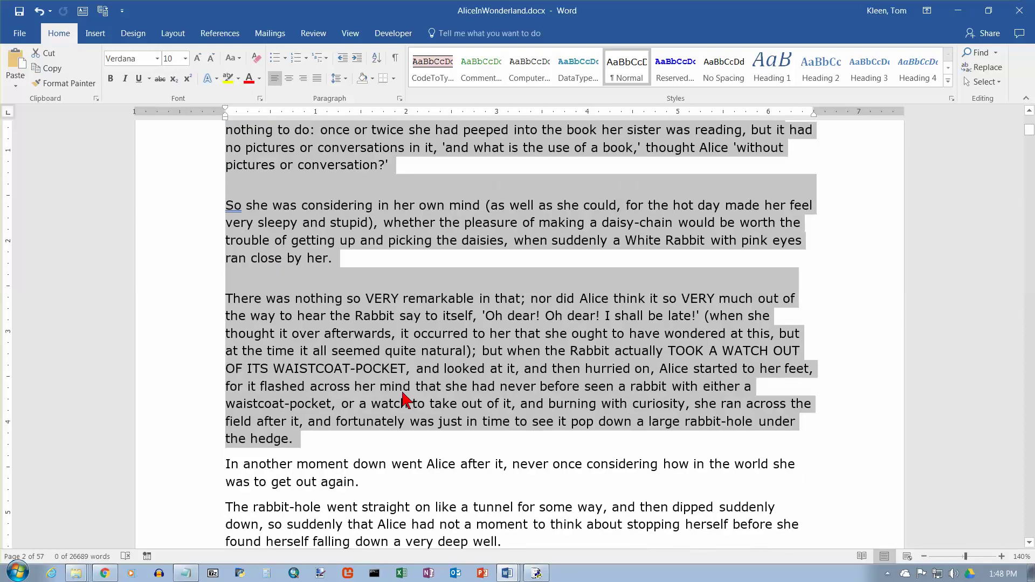
pyautogui.scroll(2, 404, 400)
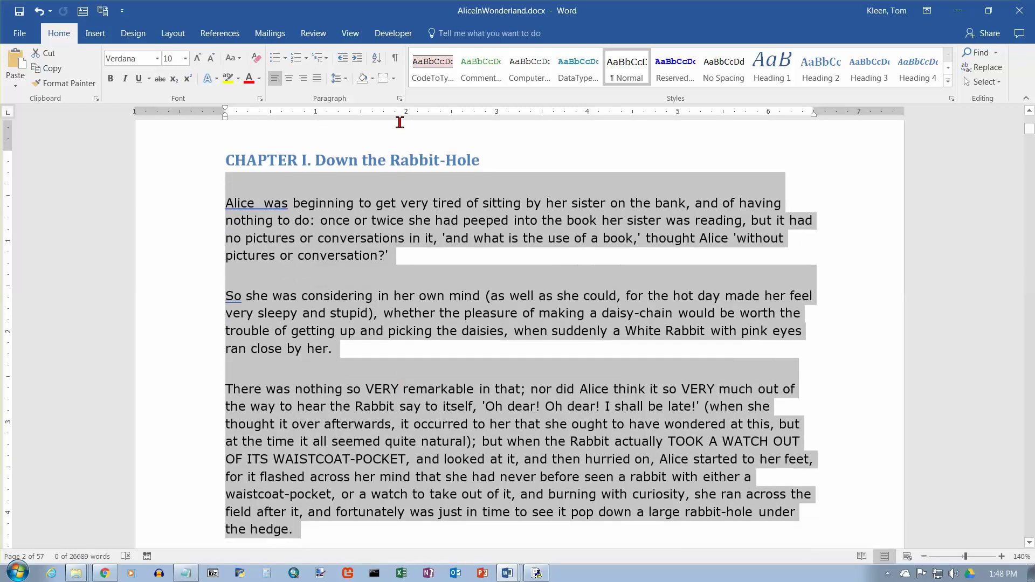
pyautogui.click(399, 99)
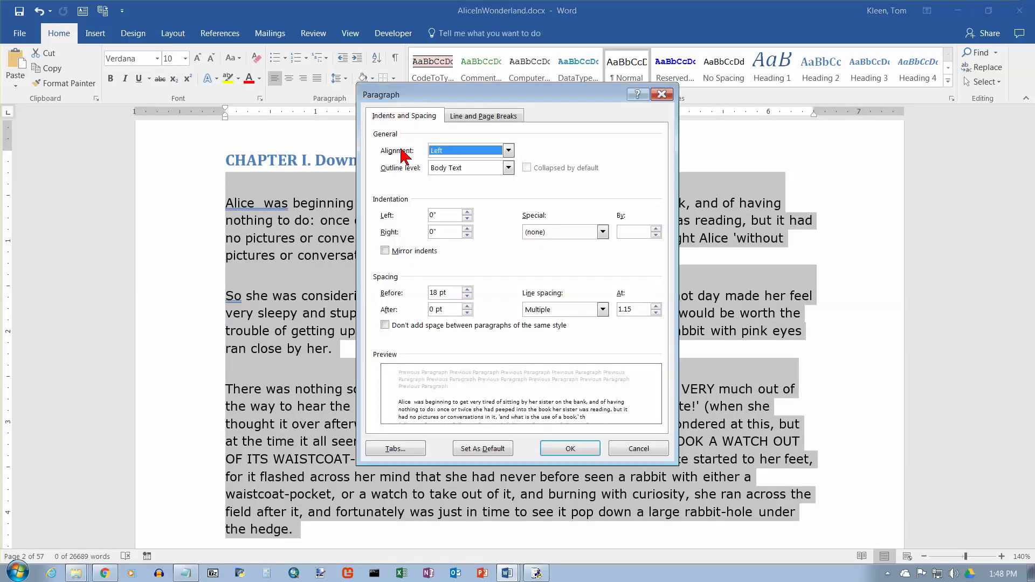
# - Set Spacing After to 18 pt for the three opening paragraphs
pyautogui.doubleClick(467, 306)
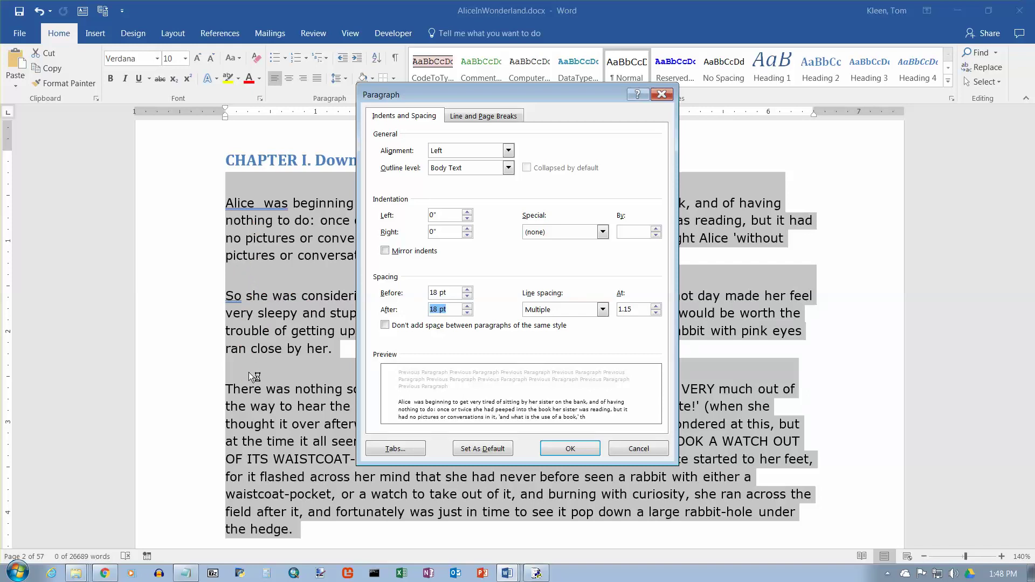
pyautogui.click(567, 450)
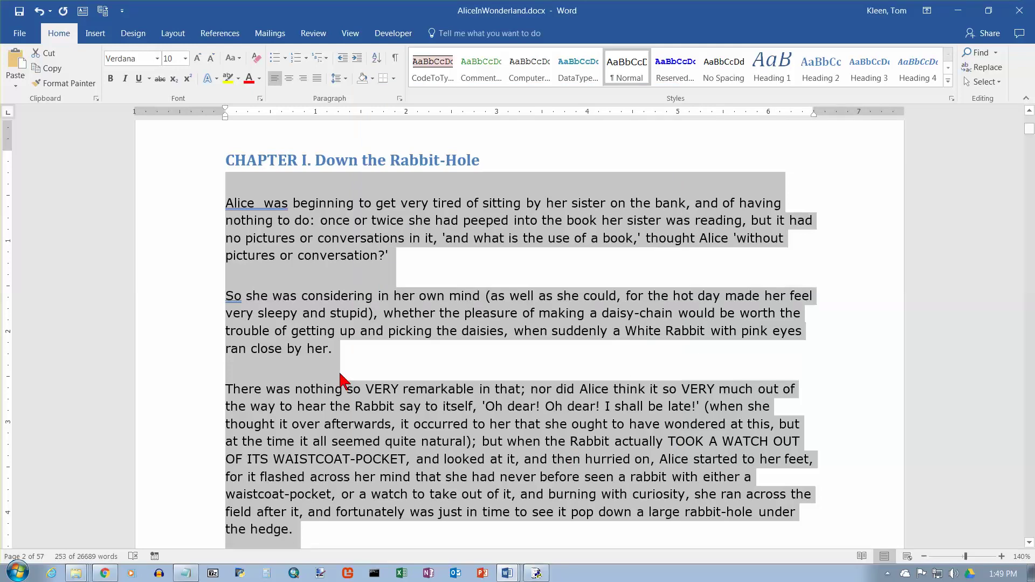
pyautogui.scroll(-2, 178, 341)
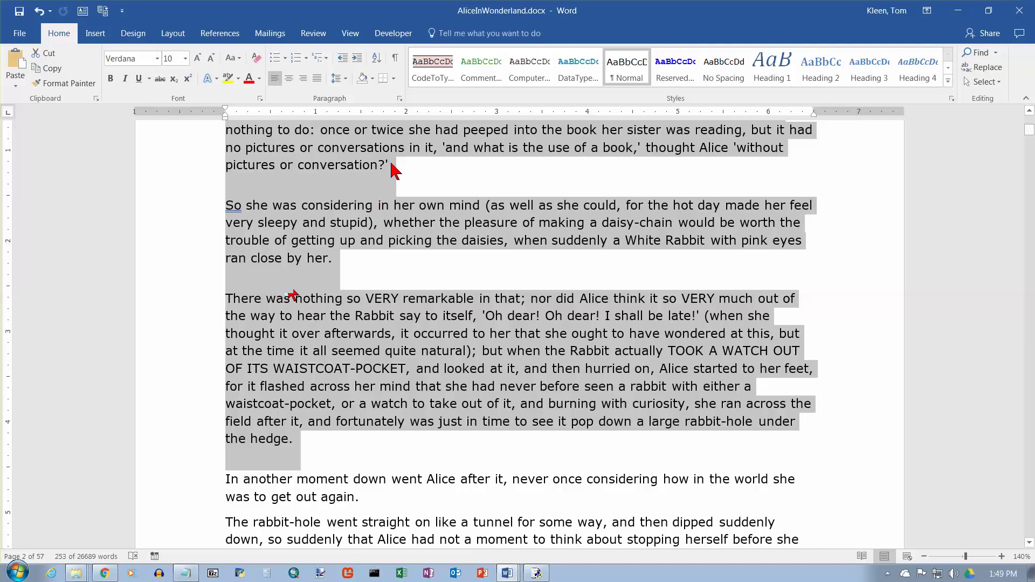
# - Bring up the Paragraph dialog again with the Alt+H, P, G shortcut
pyautogui.hotkey('alt', 'h')
pyautogui.press('p')
pyautogui.press('g')
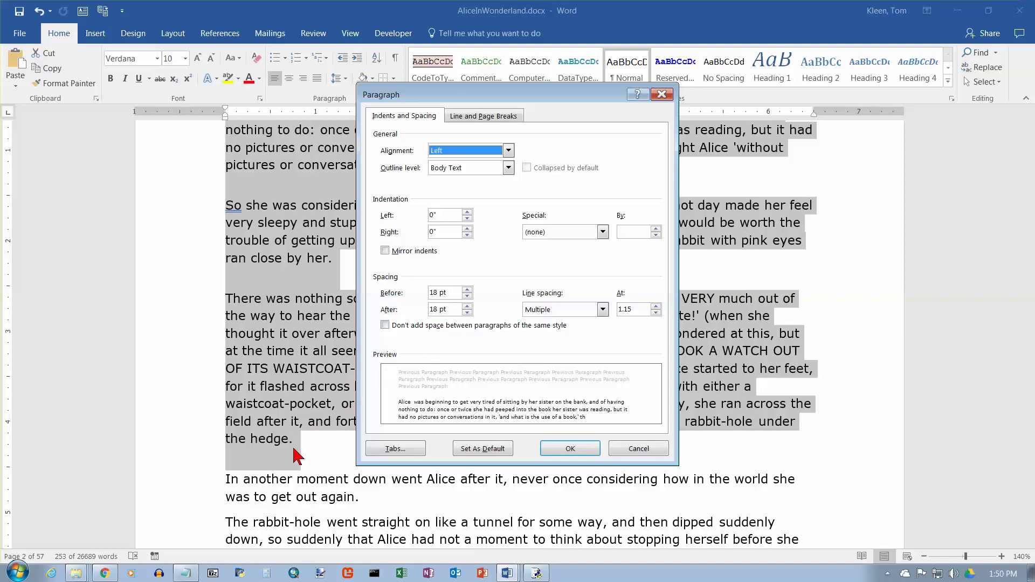
# - Lower Spacing After to 6 pt, keeping 18 pt before, and apply it
pyautogui.click(467, 312)
pyautogui.click(467, 312)
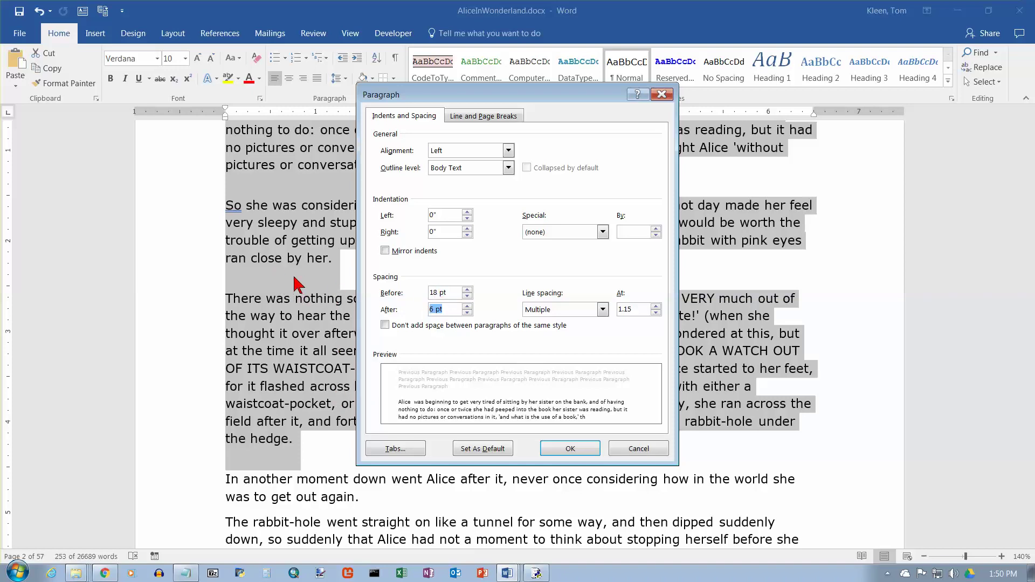
pyautogui.click(570, 449)
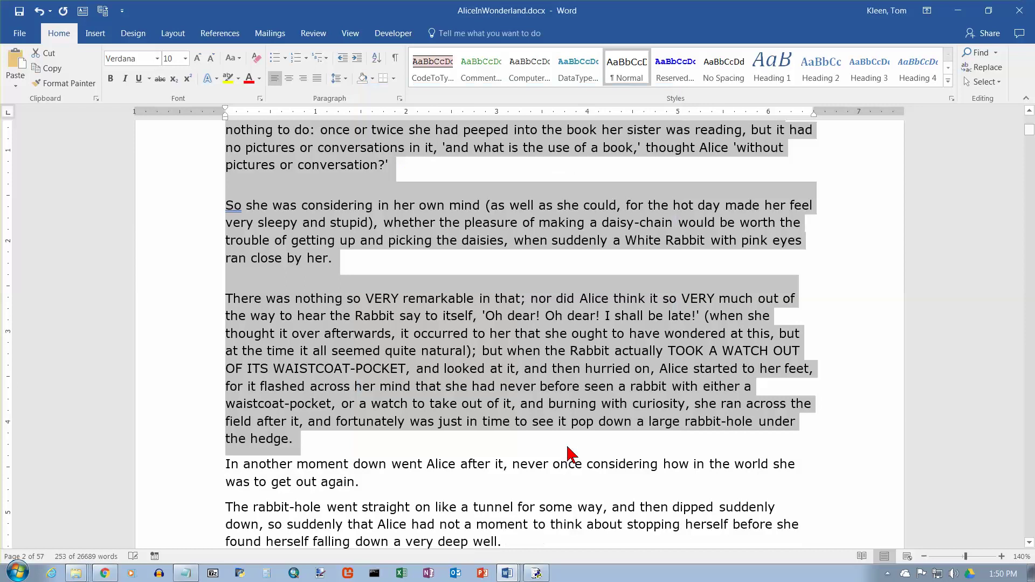
# - Scroll through the opening paragraphs to review the 18 pt before and 6 pt after spacing
pyautogui.scroll(1, 308, 192)
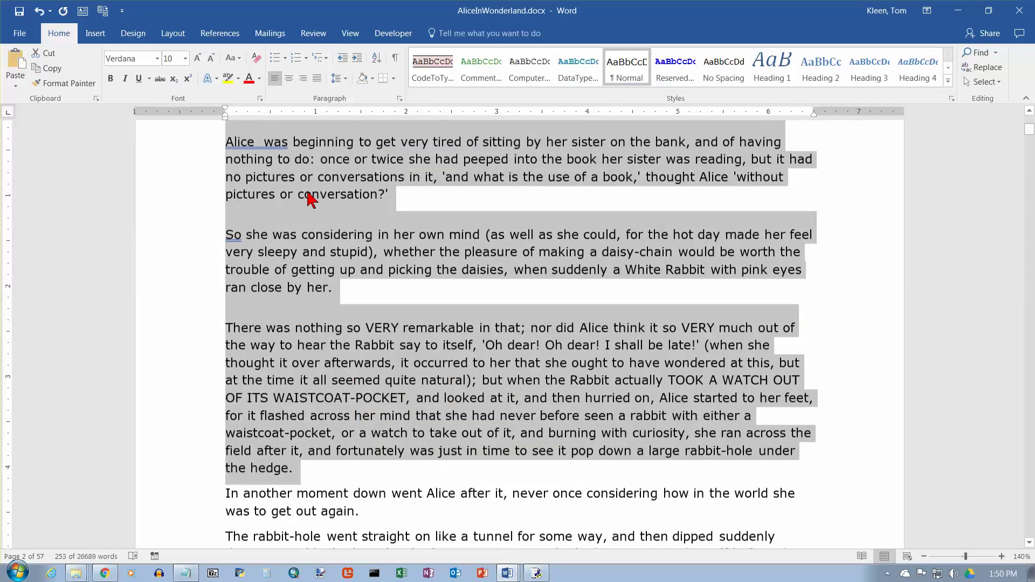
pyautogui.scroll(2, 308, 192)
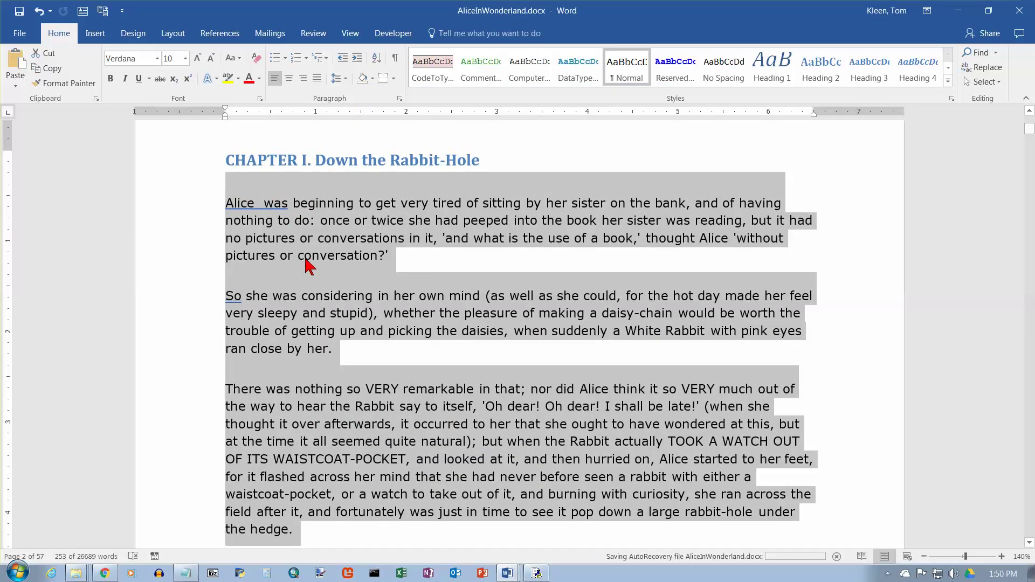
pyautogui.scroll(-1, 317, 278)
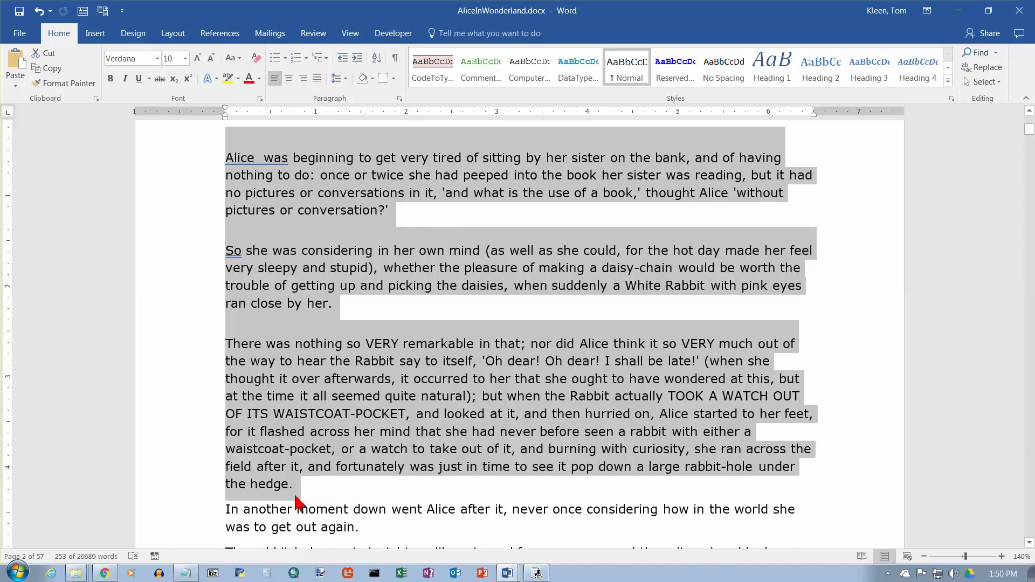
# - Add a new test line 'jklkjkljkljlkjklljk' after 'the hedge.' and select it
pyautogui.click(361, 488)
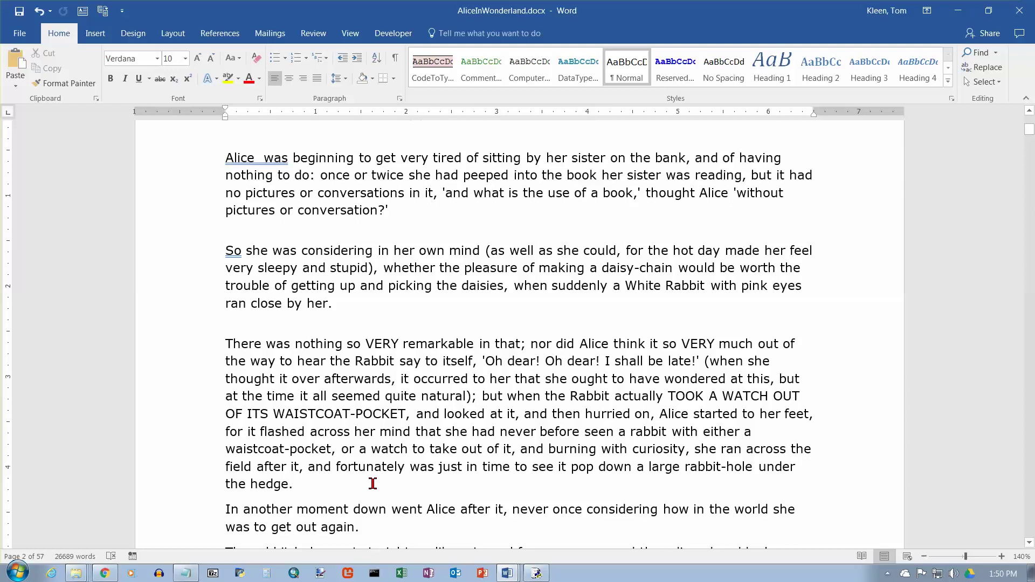
pyautogui.press('Return')
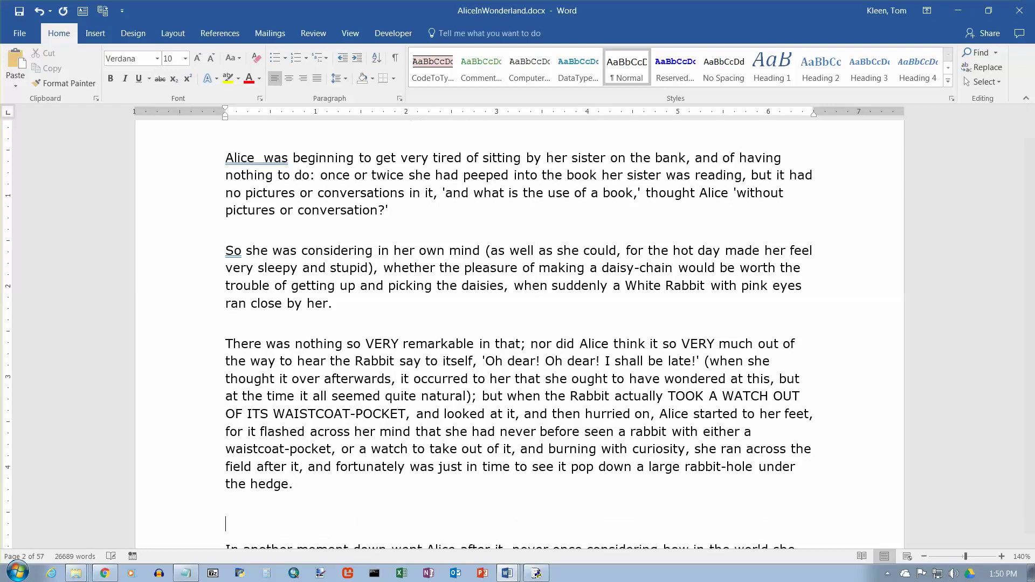
pyautogui.write('jklkjkljkljlkjklljk')
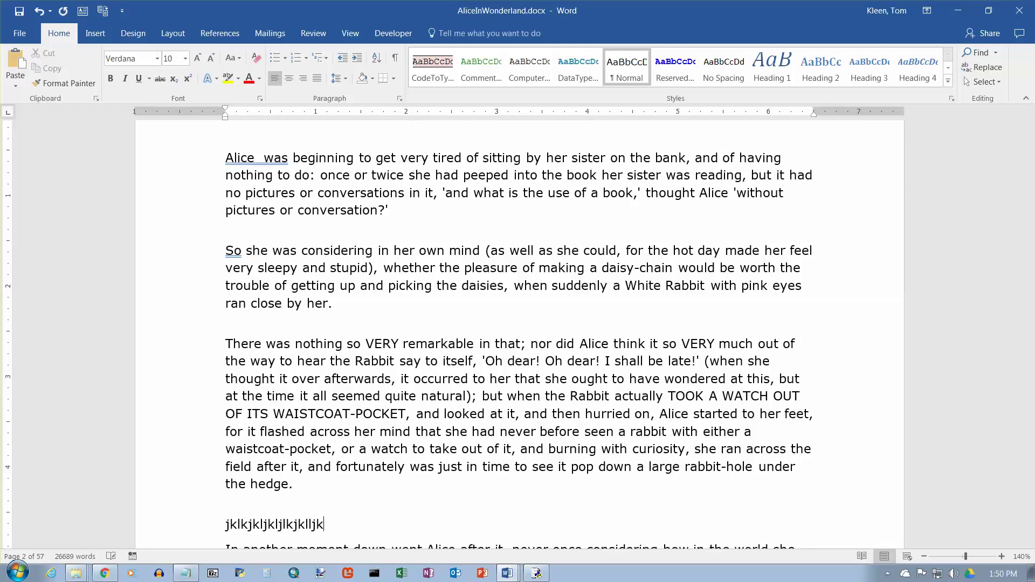
pyautogui.click(211, 524)
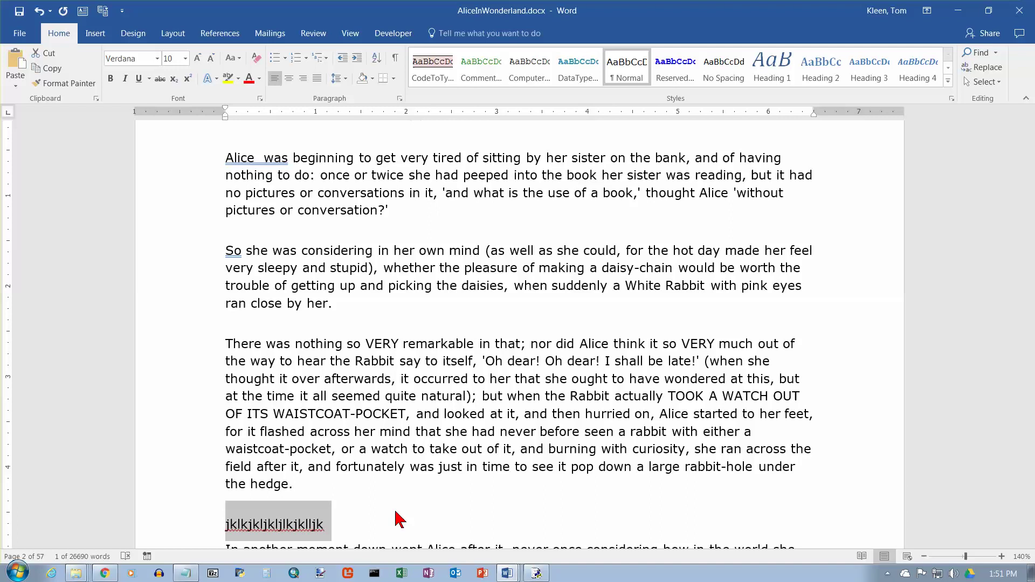
# - Delete the test line, turn on Show/Hide ¶, and remove the empty paragraphs between opening paragraphs
pyautogui.press('Delete')
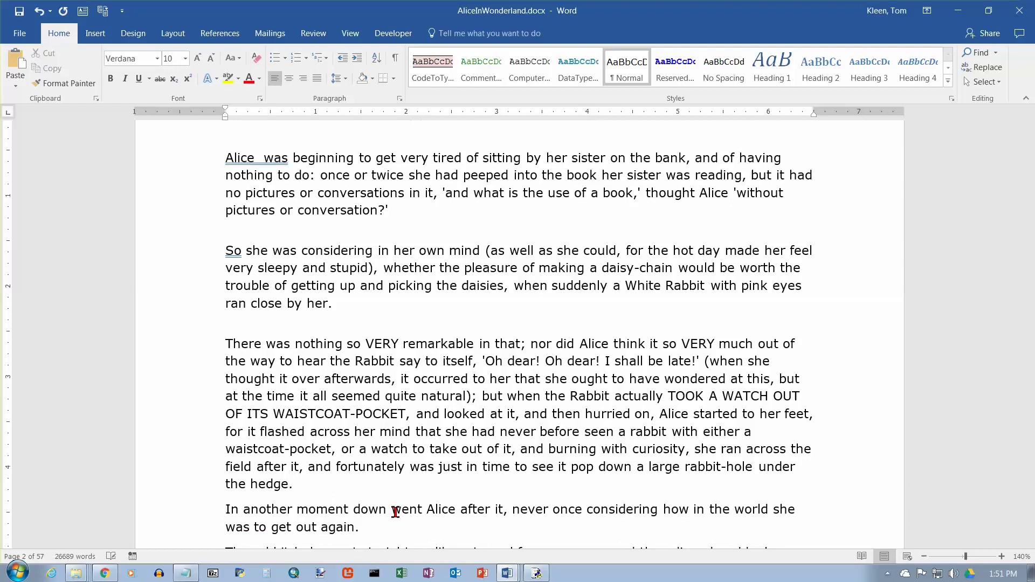
pyautogui.click(397, 58)
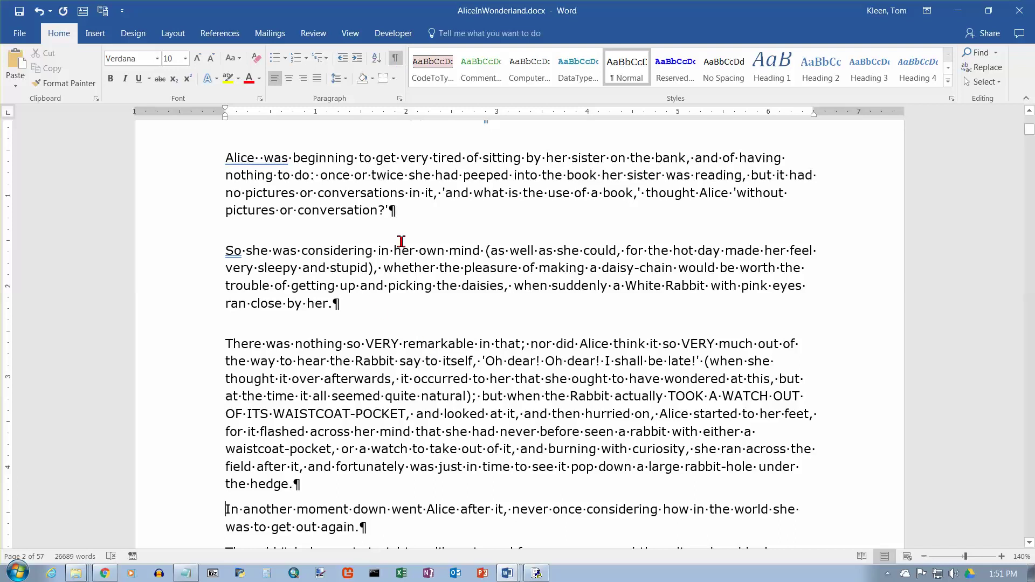
pyautogui.click(411, 213)
pyautogui.press('Return')
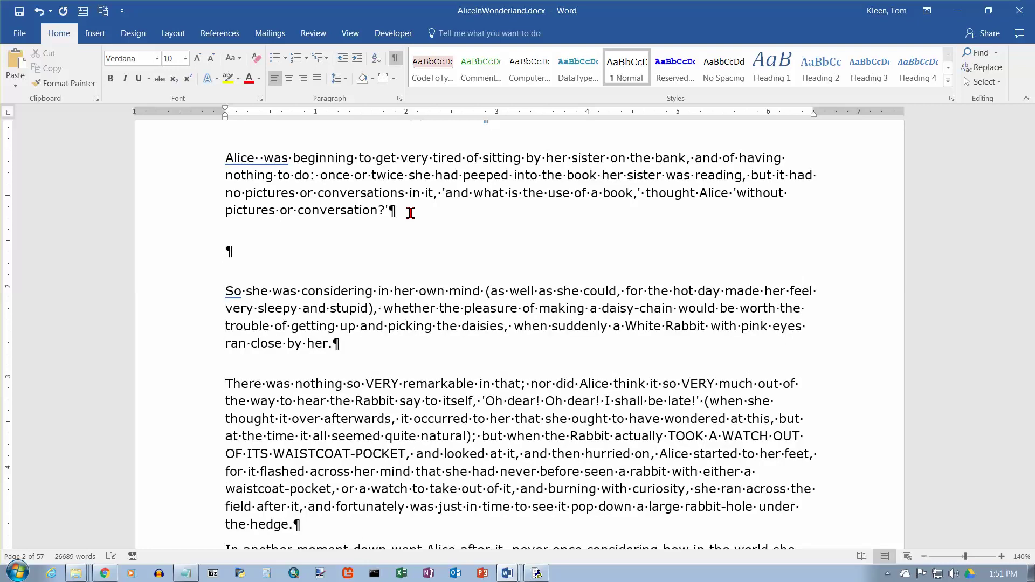
pyautogui.press('Return')
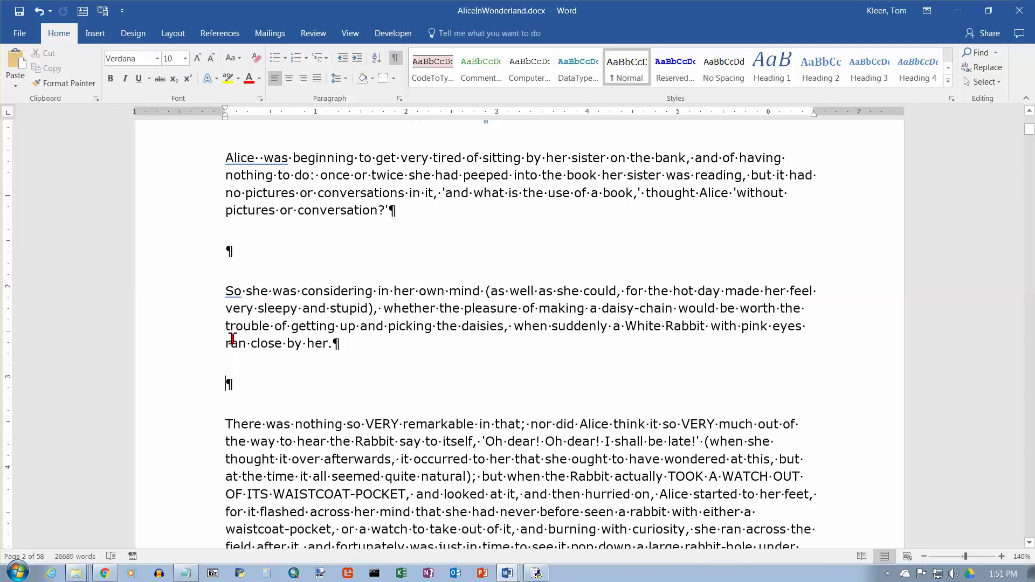
pyautogui.moveTo(226, 251); pyautogui.dragTo(269, 261)
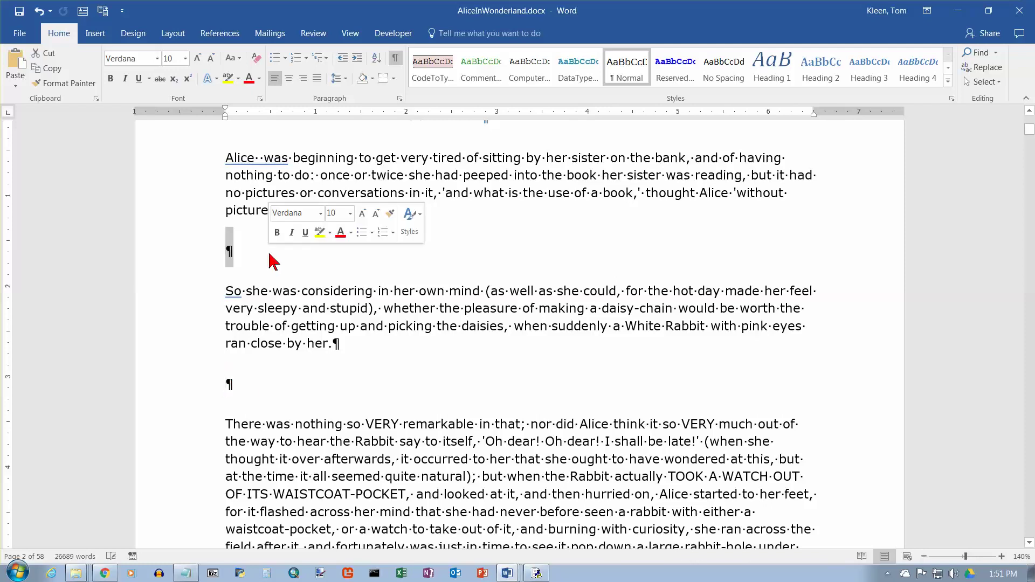
pyautogui.press('Delete')
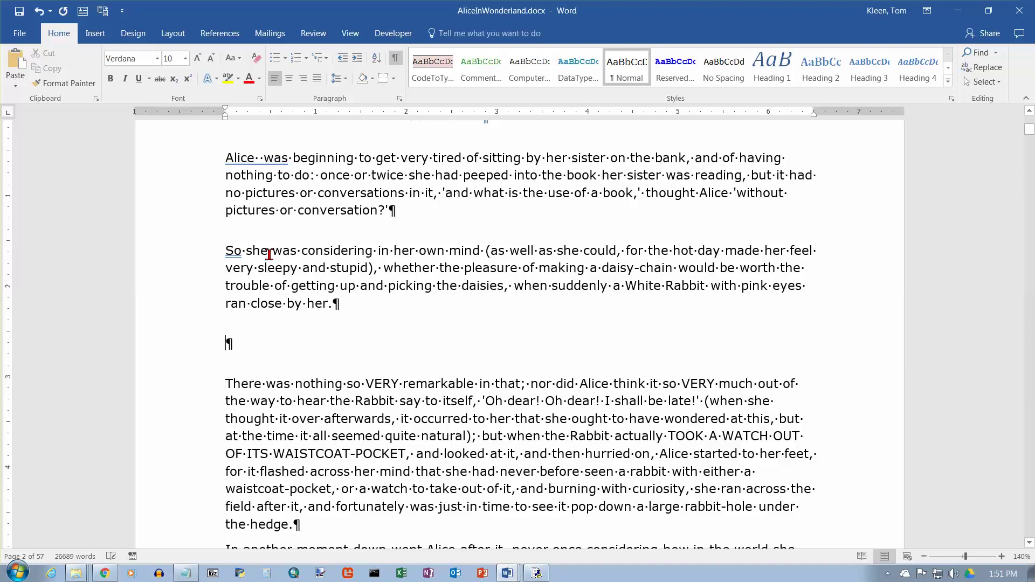
pyautogui.press('Delete')
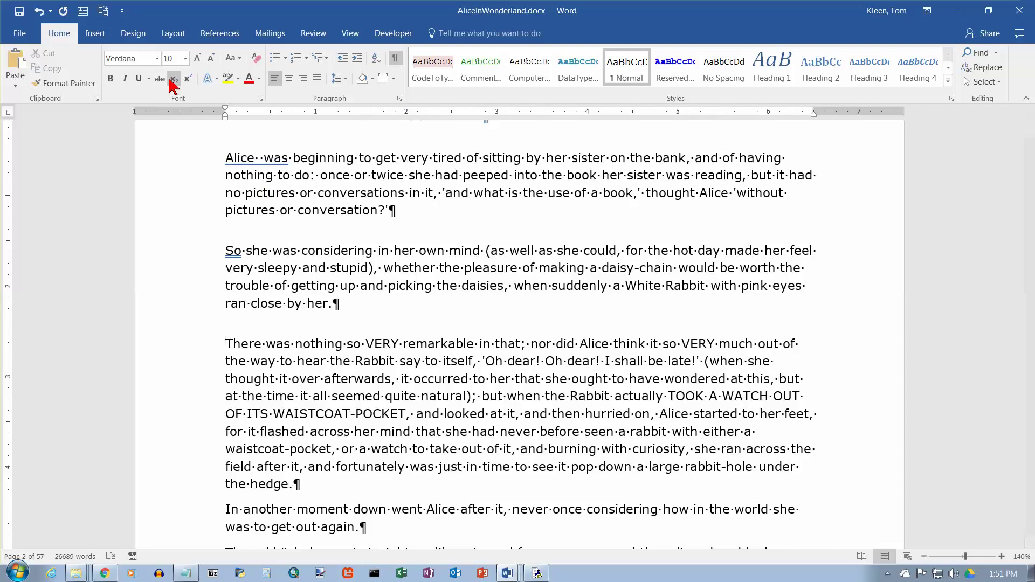
# - View the Layout tab's Spacing boxes showing 18 pt before and 6 pt after
pyautogui.click(172, 35)
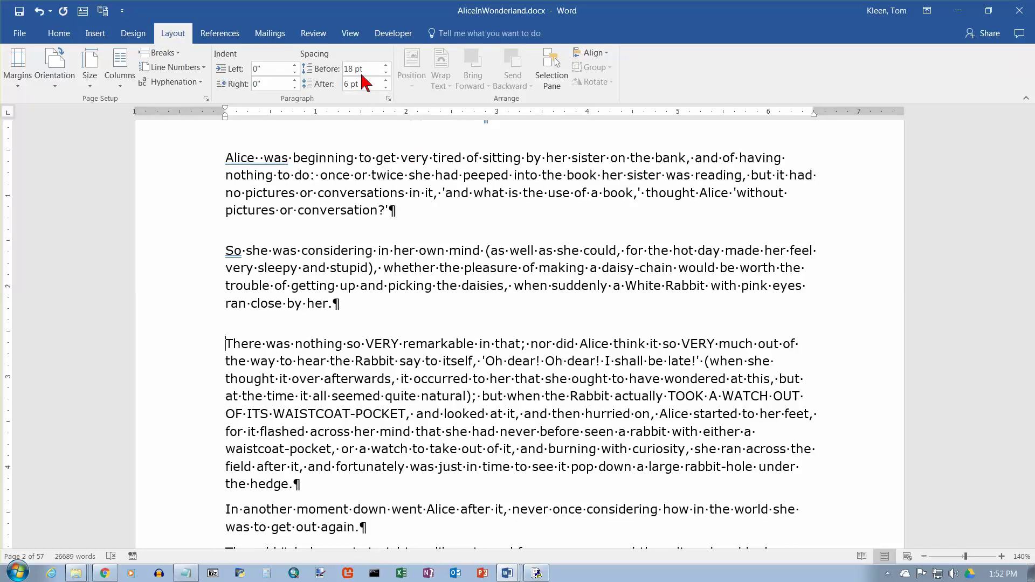
pyautogui.click(59, 33)
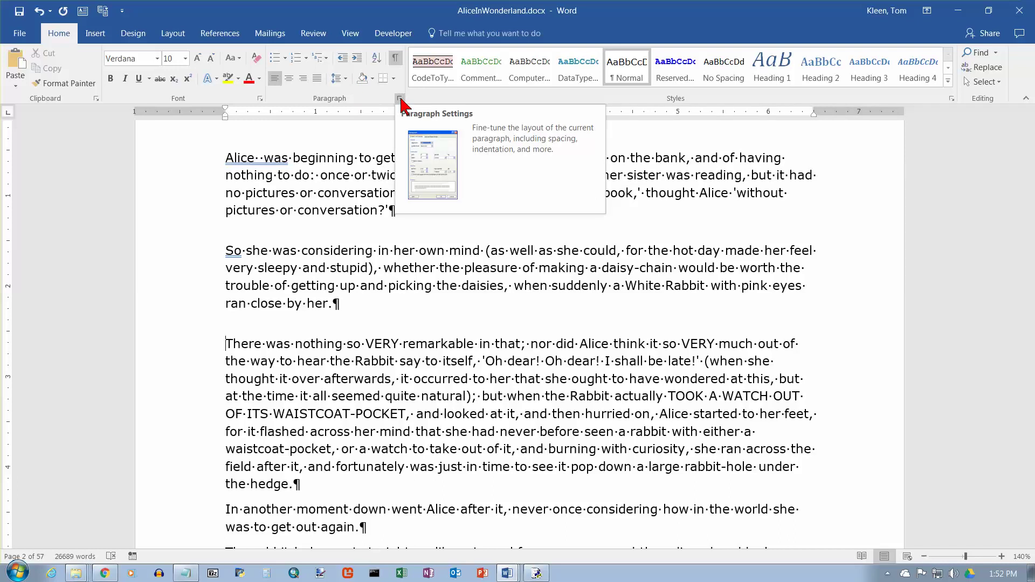
pyautogui.click(173, 34)
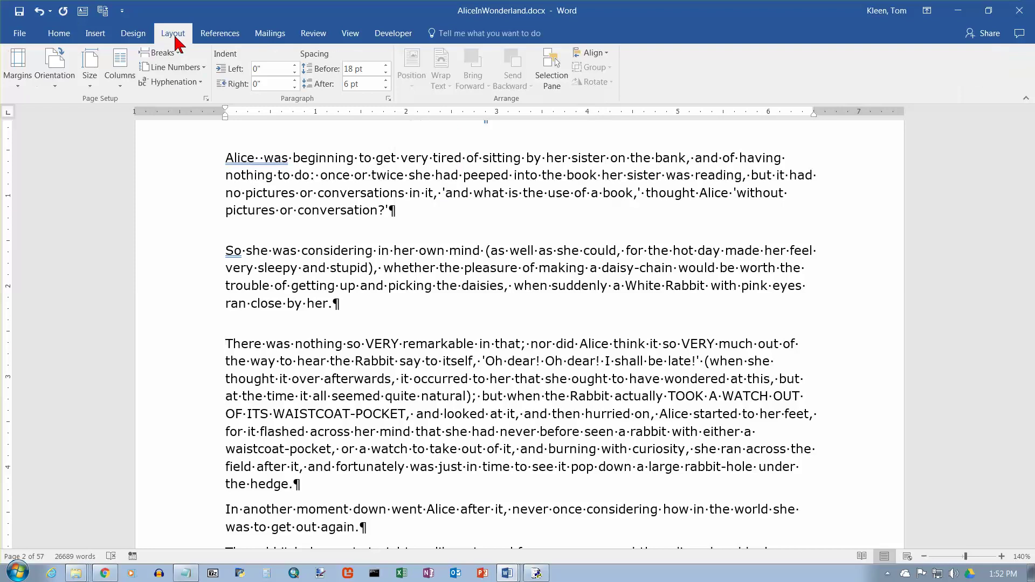